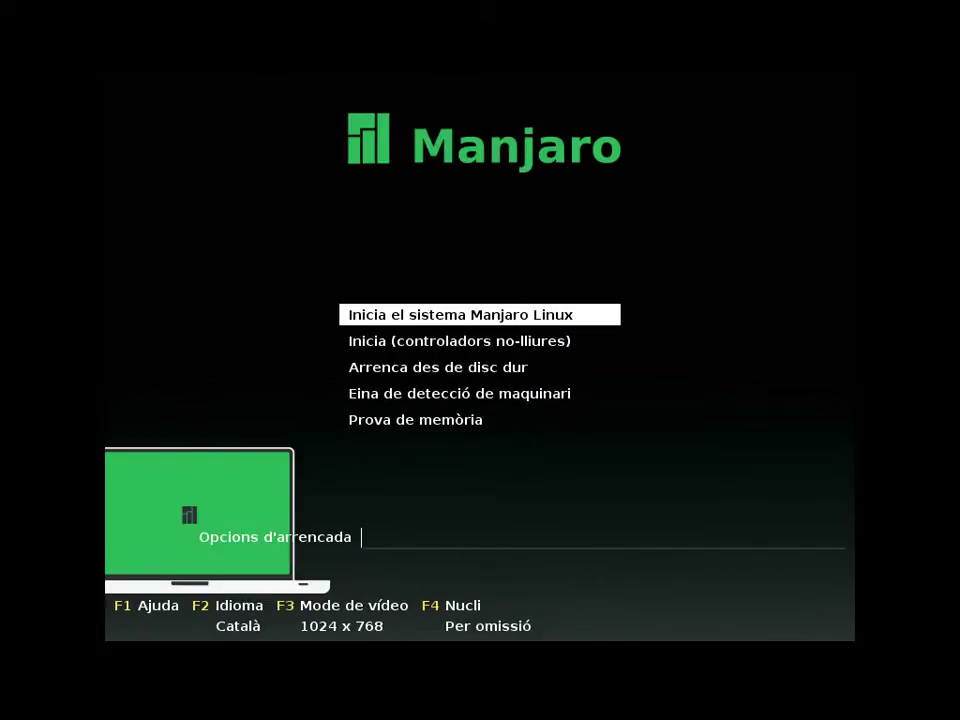
# Boot the Manjaro Linux live system and start the installer with Catalan (Spain) as its language
pyautogui.press('Return')
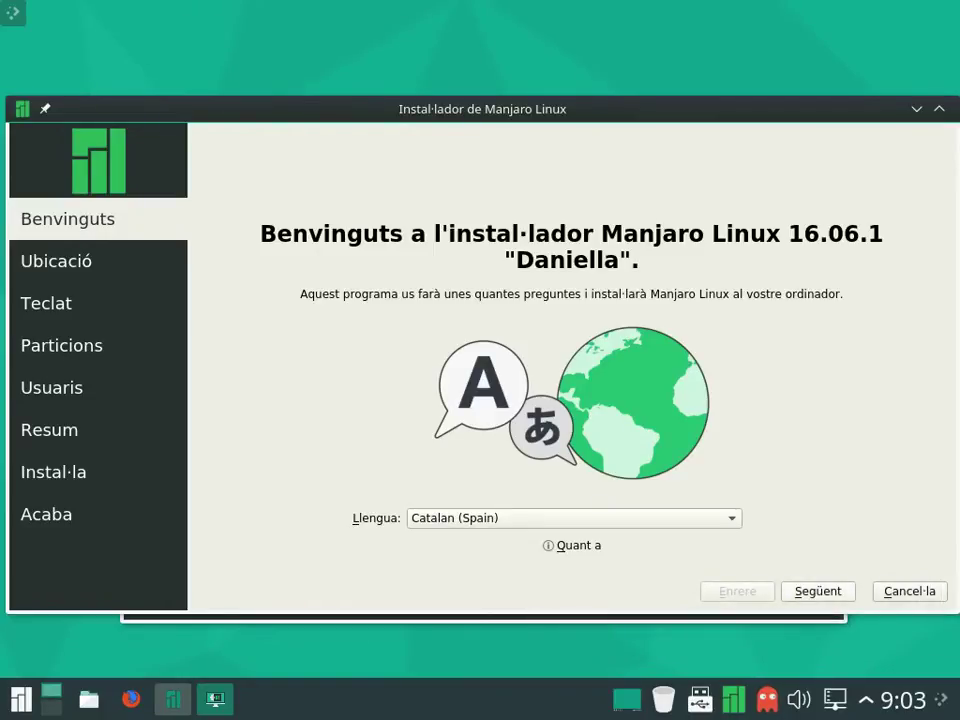
pyautogui.hotkey('alt', 's')
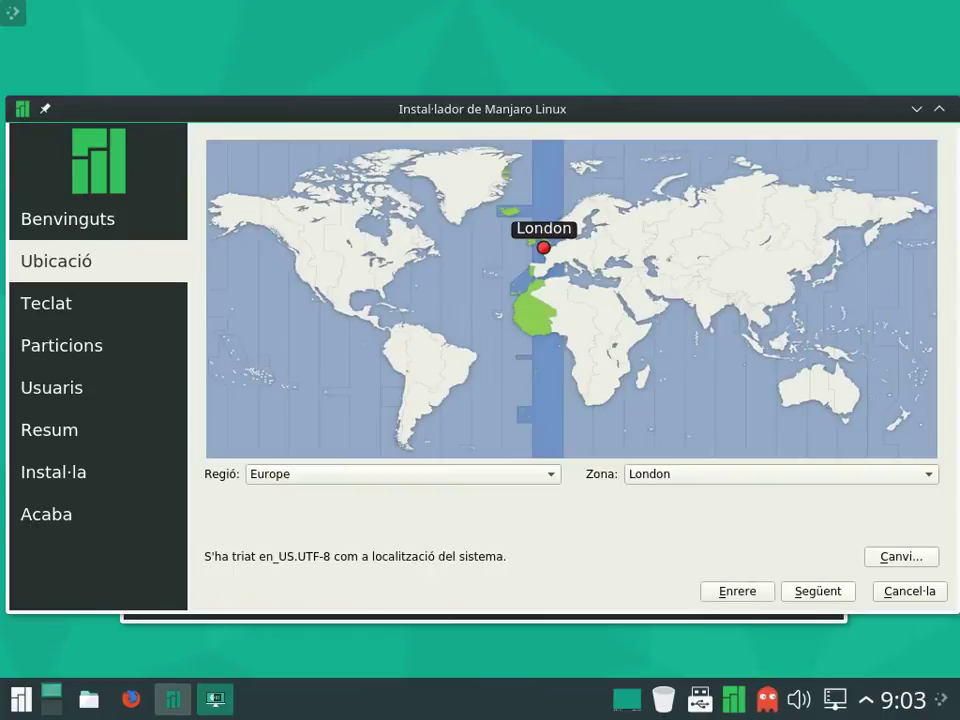
# Set the time zone to Madrid in the Europe region and continue to the keyboard settings
pyautogui.click(650, 474)
pyautogui.press('Up')
pyautogui.press('Up')
pyautogui.press('Up')
pyautogui.press('Up')
pyautogui.press('Up')
pyautogui.press('Return')
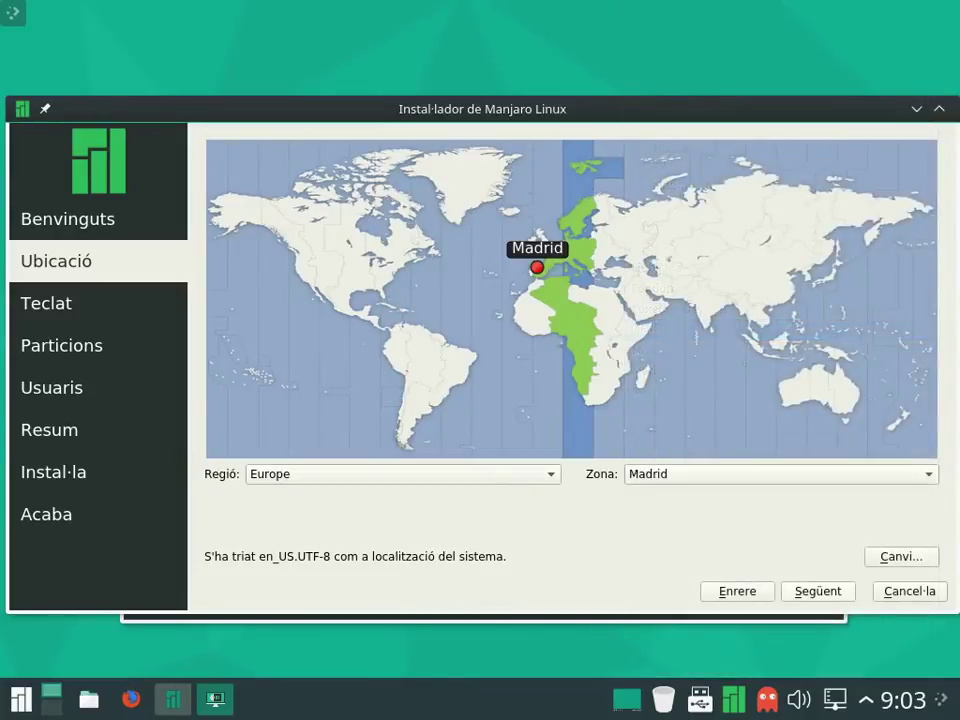
pyautogui.hotkey('alt', 's')
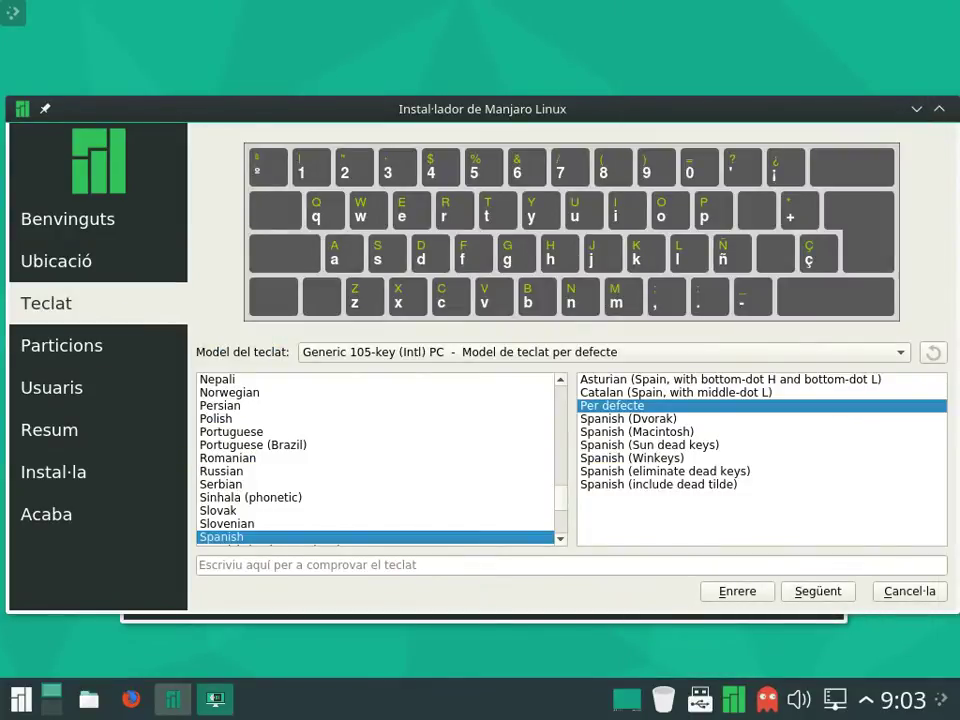
# Choose the Catalan (Spain, with middle-dot L) keyboard variant and have the installation erase the whole disk
pyautogui.click(676, 392)
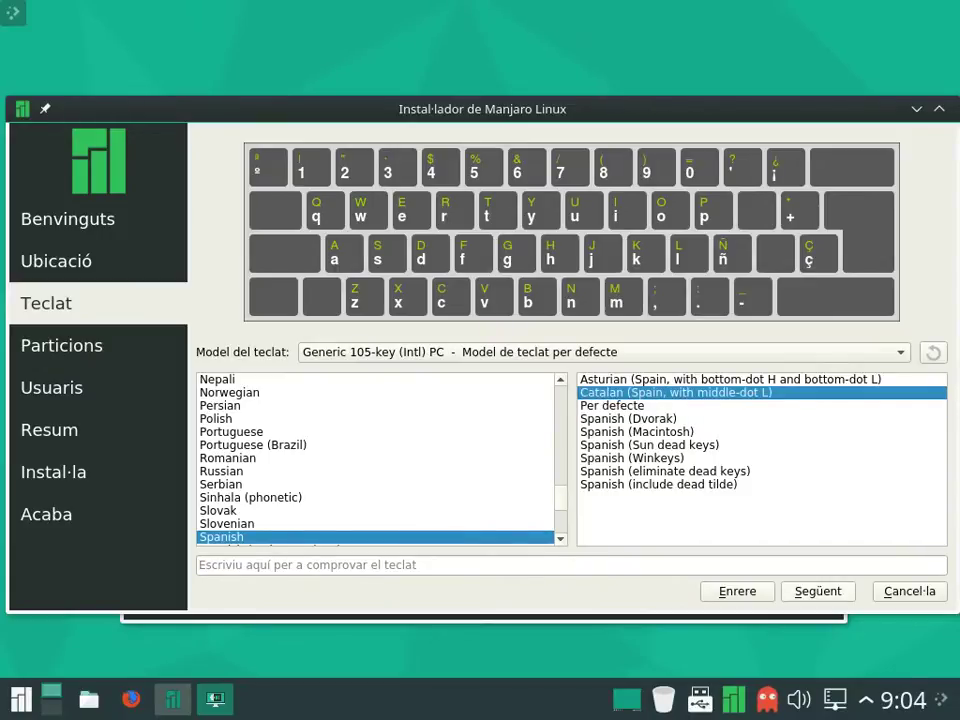
pyautogui.hotkey('alt', 's')
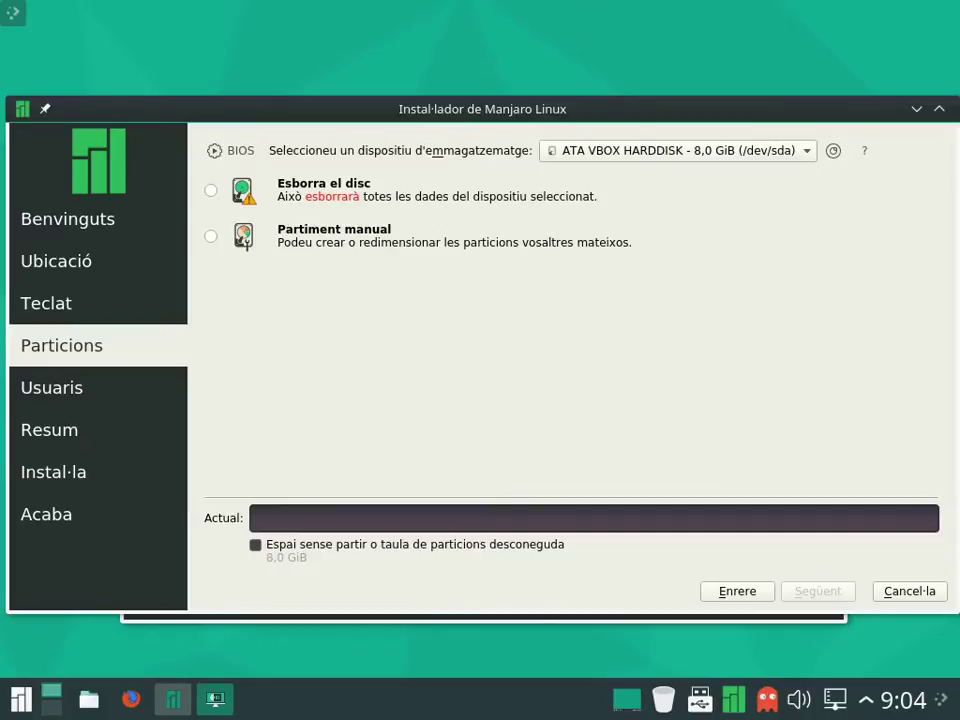
pyautogui.click(210, 190)
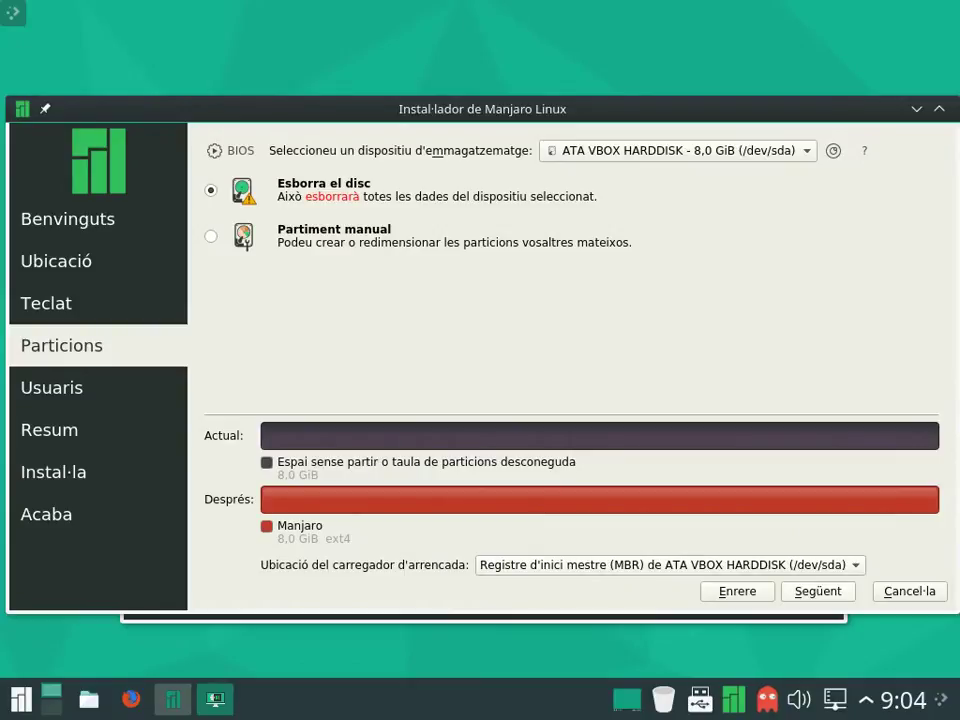
pyautogui.hotkey('alt', 's')
# Enter the user's name and replace the "pc" ending of the computer name with "Manjaro Linux KDE"
pyautogui.write('aniol')
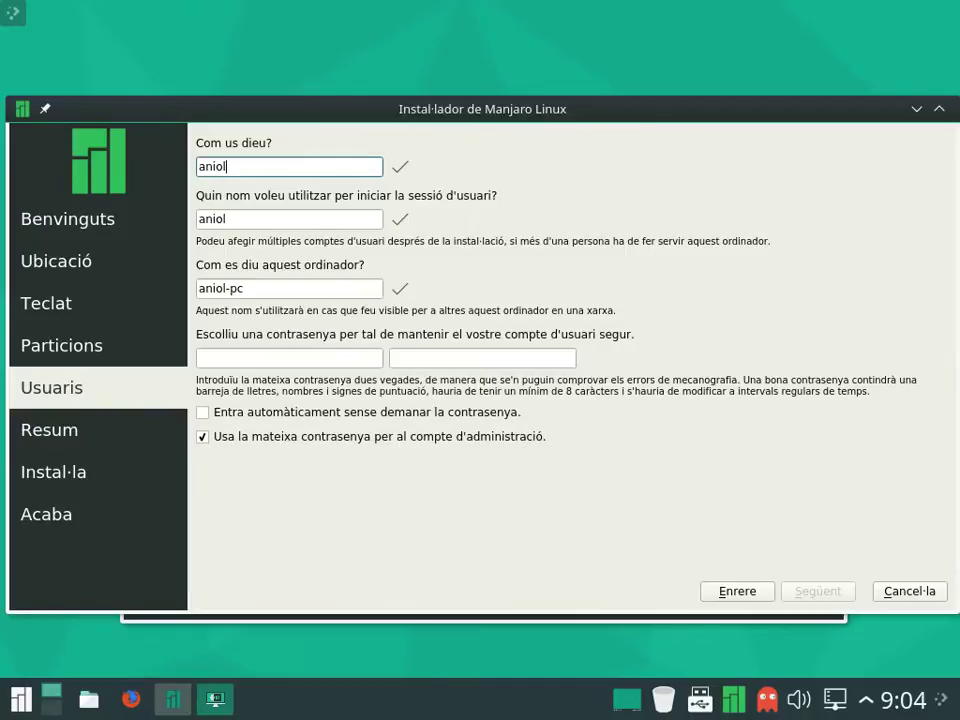
pyautogui.doubleClick(237, 288)
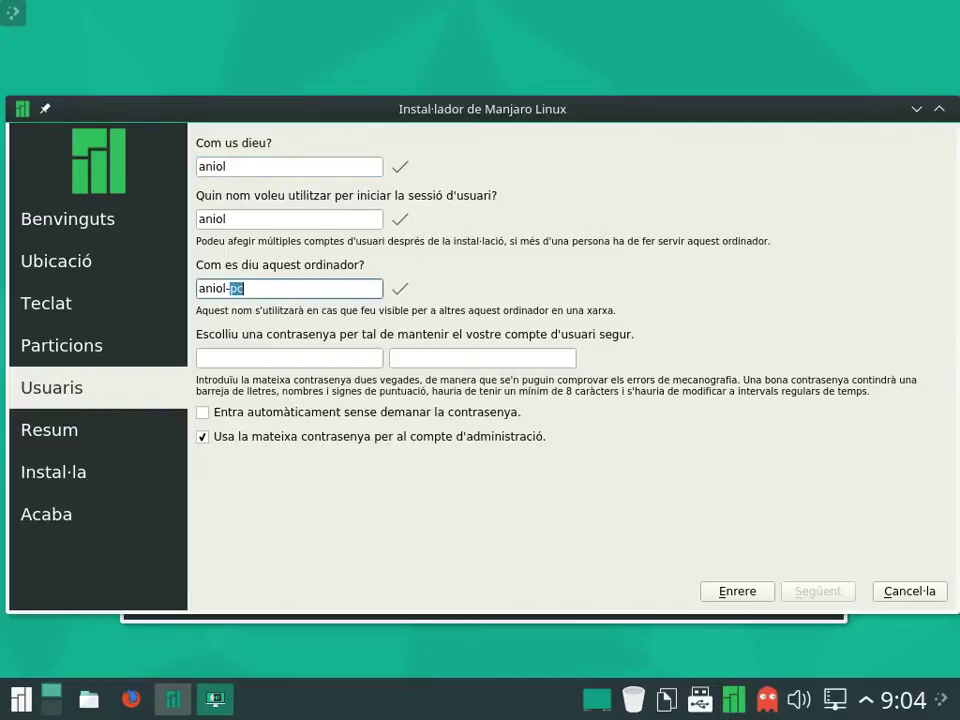
pyautogui.write('Manjaro')
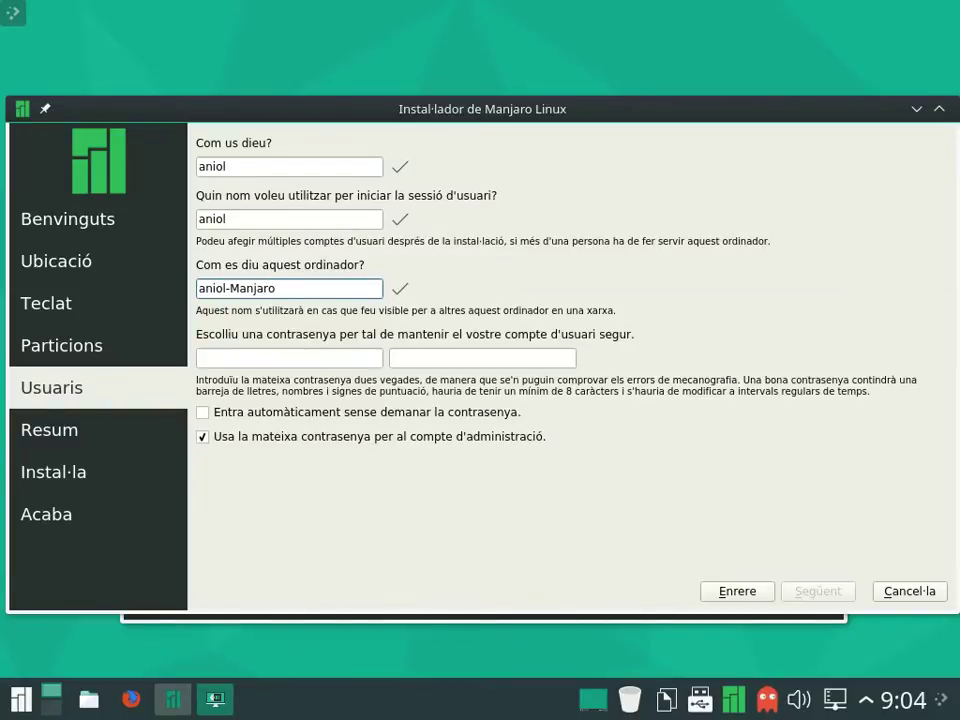
pyautogui.write(' Linux KDE')
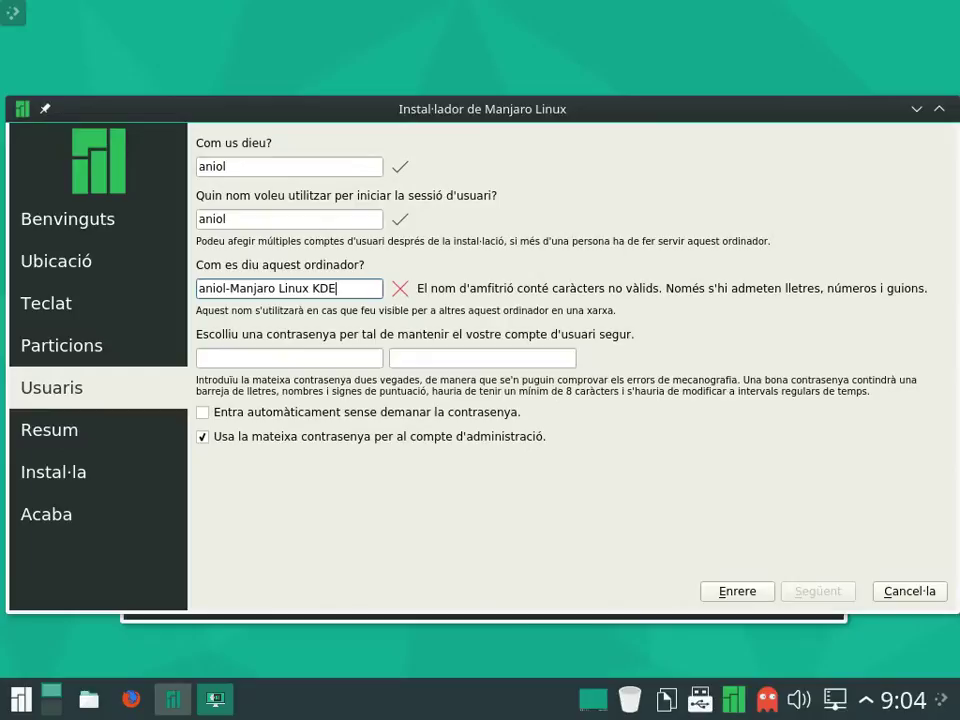
pyautogui.press('Tab')
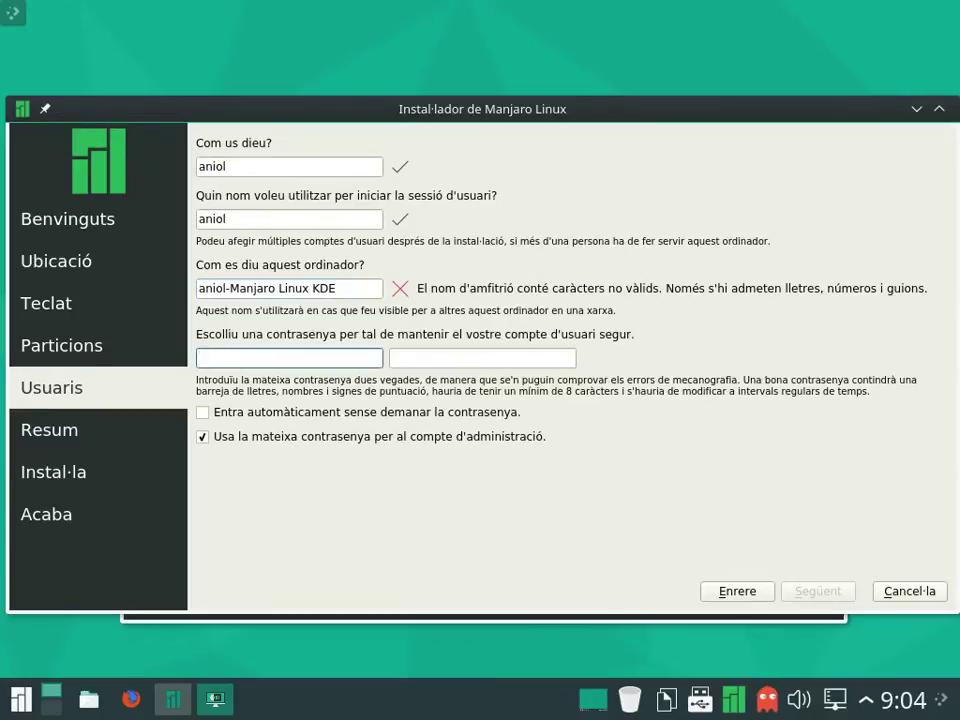
# Remove both spaces from the computer name so that its ending reads "ManjaroLinuxKDE"
pyautogui.click(278, 288)
pyautogui.press('BackSpace')
pyautogui.click(306, 288)
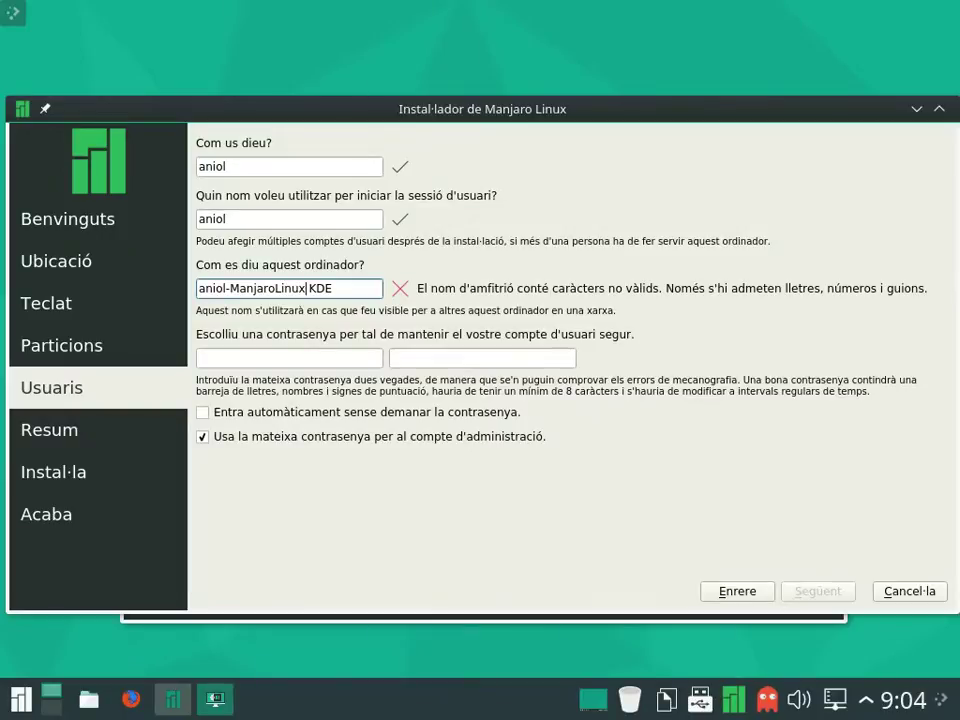
pyautogui.press('Delete')
pyautogui.press('Tab')
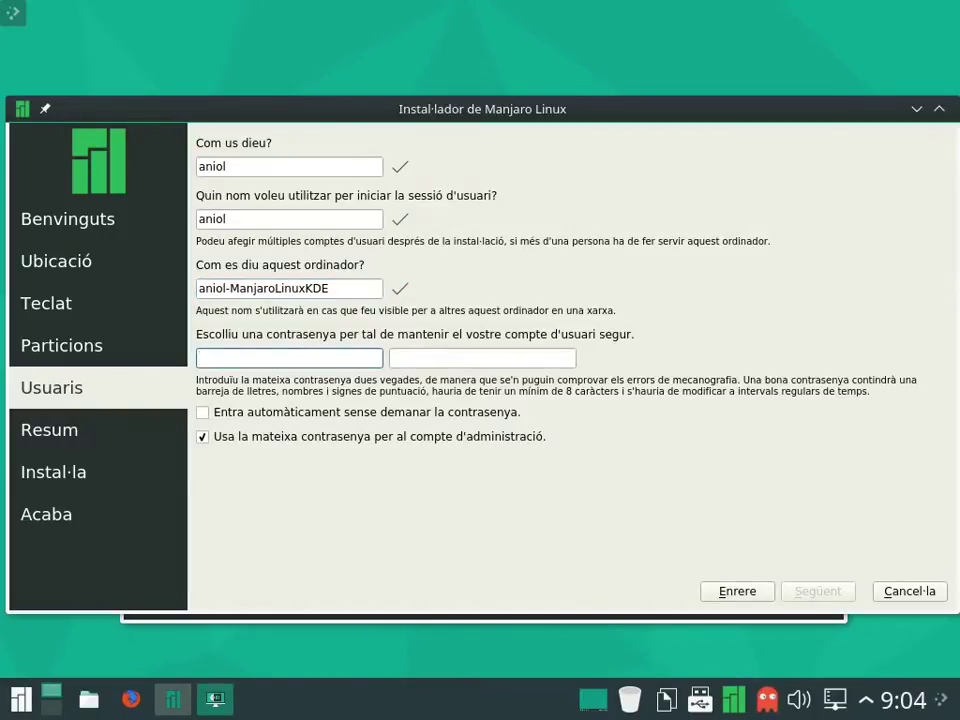
# Enter the user account password and repeat it in the confirmation field
pyautogui.write('********')
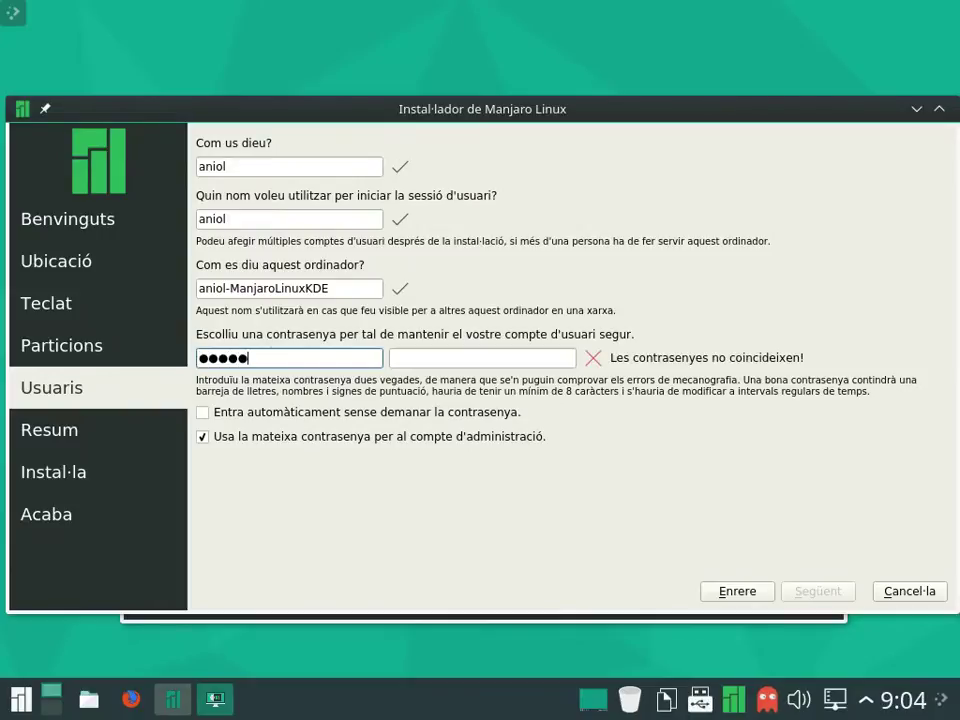
pyautogui.write('*******')
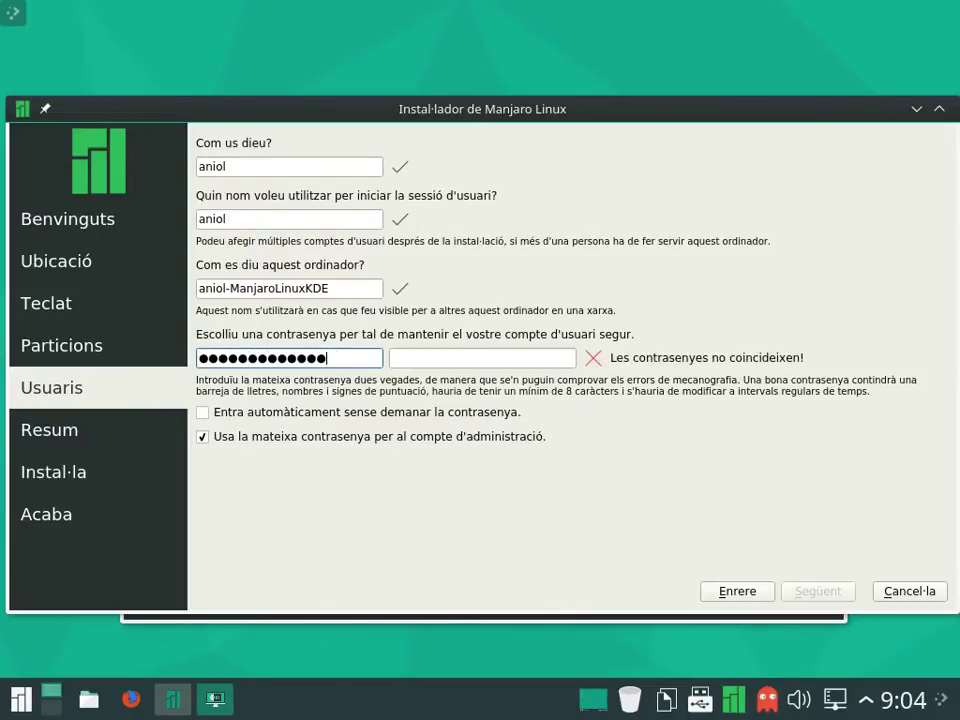
pyautogui.write('*****')
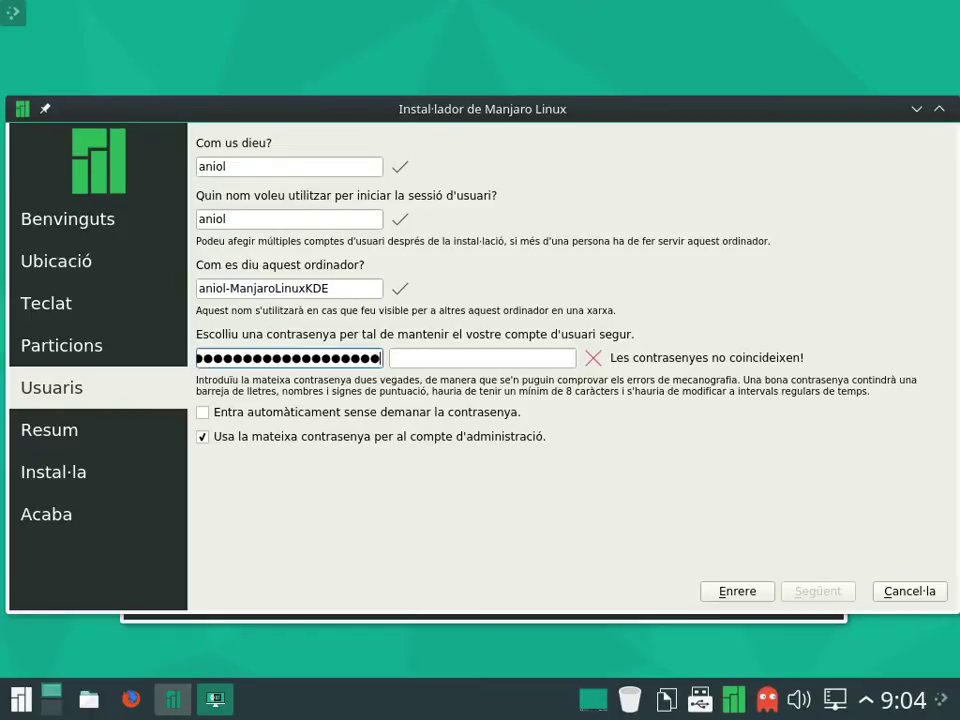
pyautogui.press('Tab')
pyautogui.write('****')
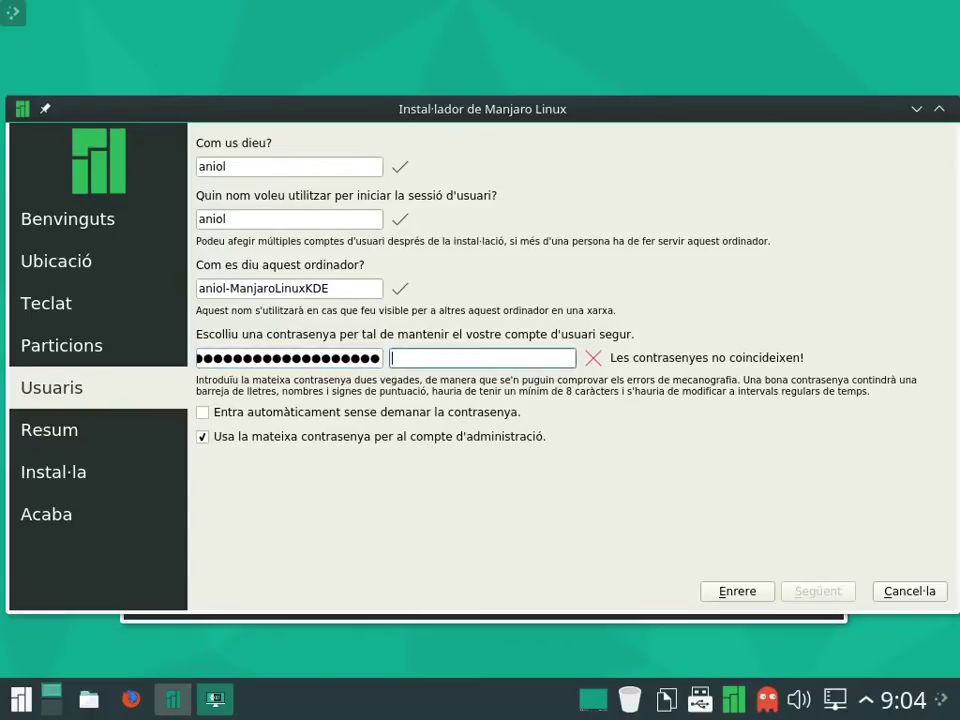
pyautogui.write('*********')
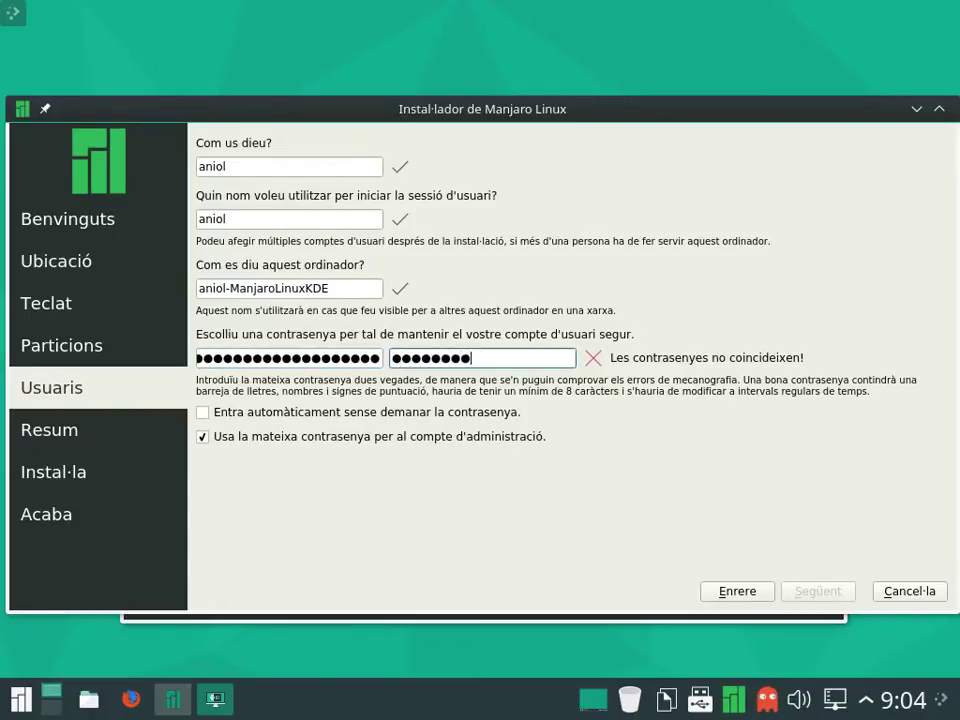
pyautogui.write('********')
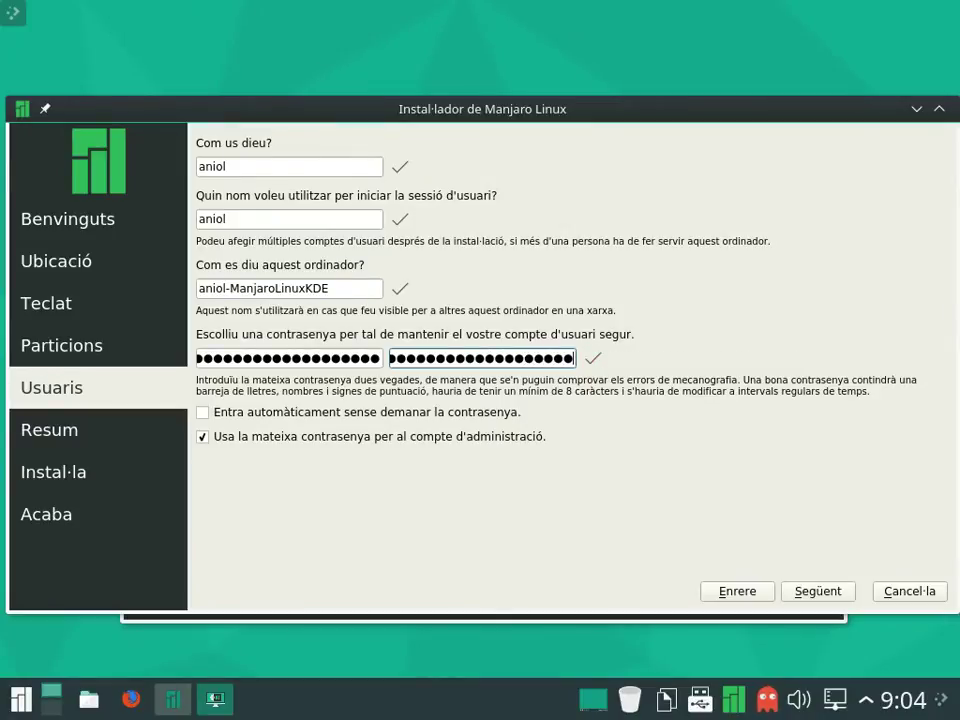
# Enable automatic login without asking for the password and start the installation from the summary
pyautogui.press('Tab')
pyautogui.press('space')
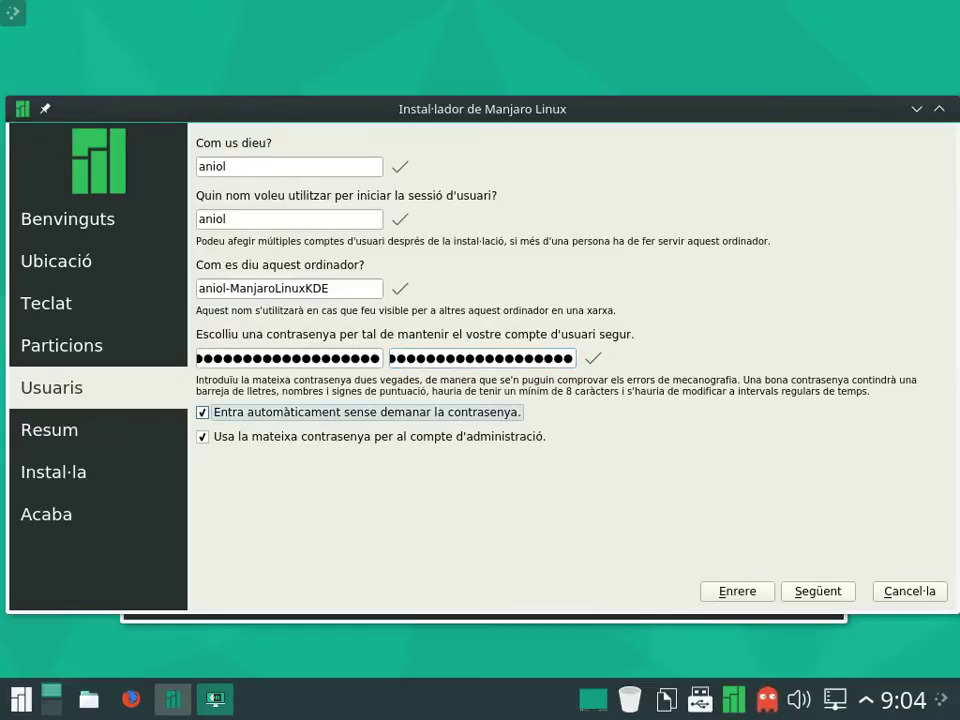
pyautogui.hotkey('alt', 's')
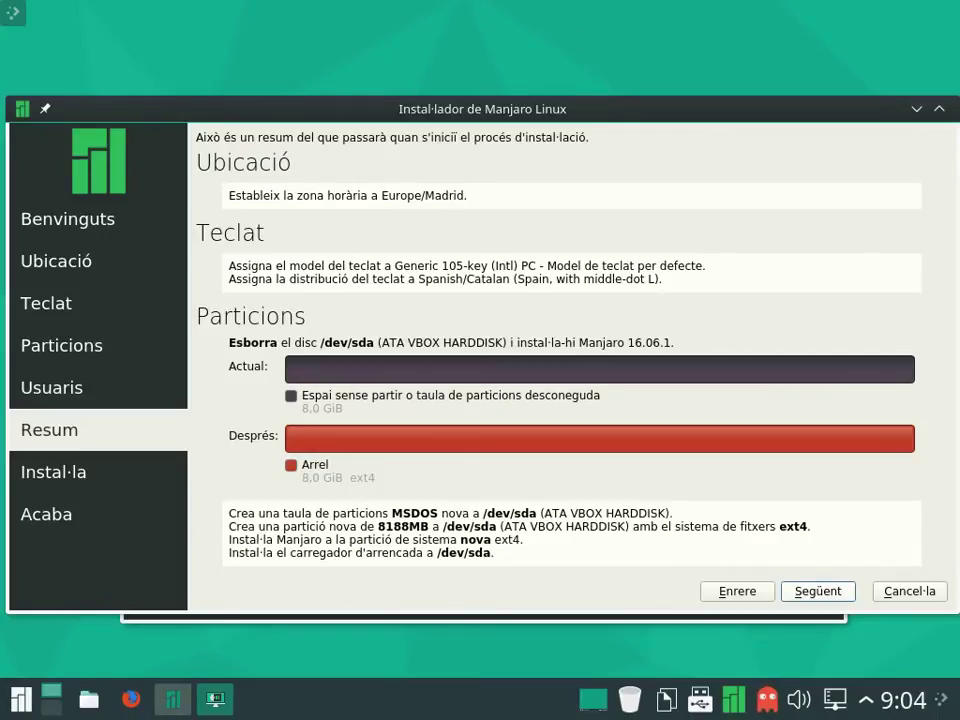
pyautogui.hotkey('alt', 's')
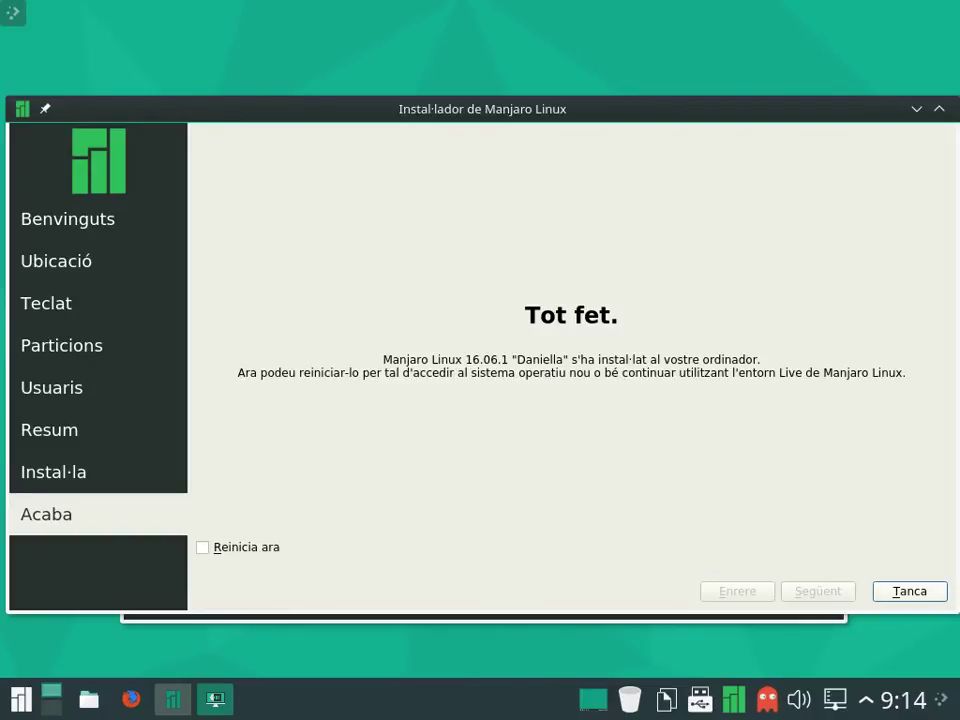
# Close the finished installer without restarting and dismiss the Manjaro Welcome window
pyautogui.press('Return')
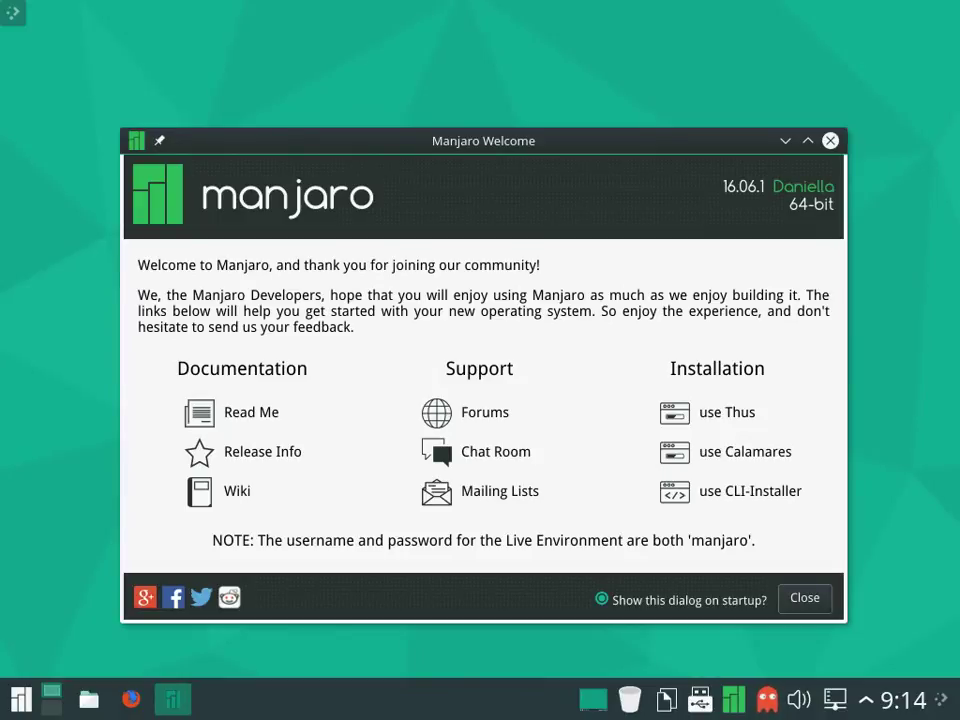
pyautogui.click(830, 140)
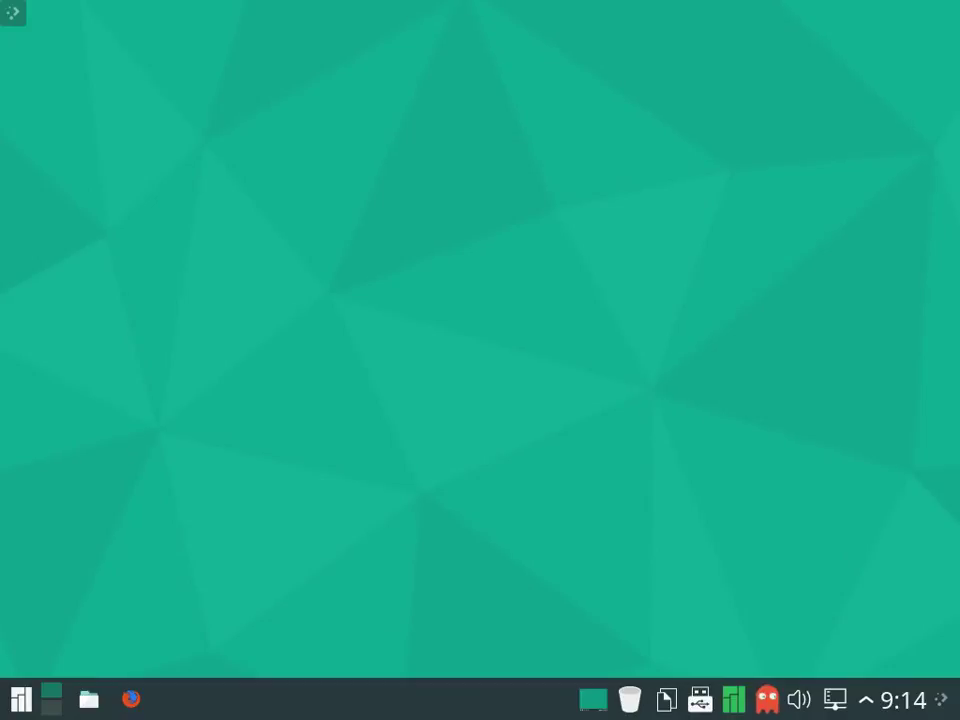
# Open the session and power options to shut down the live system
pyautogui.click(20, 698)
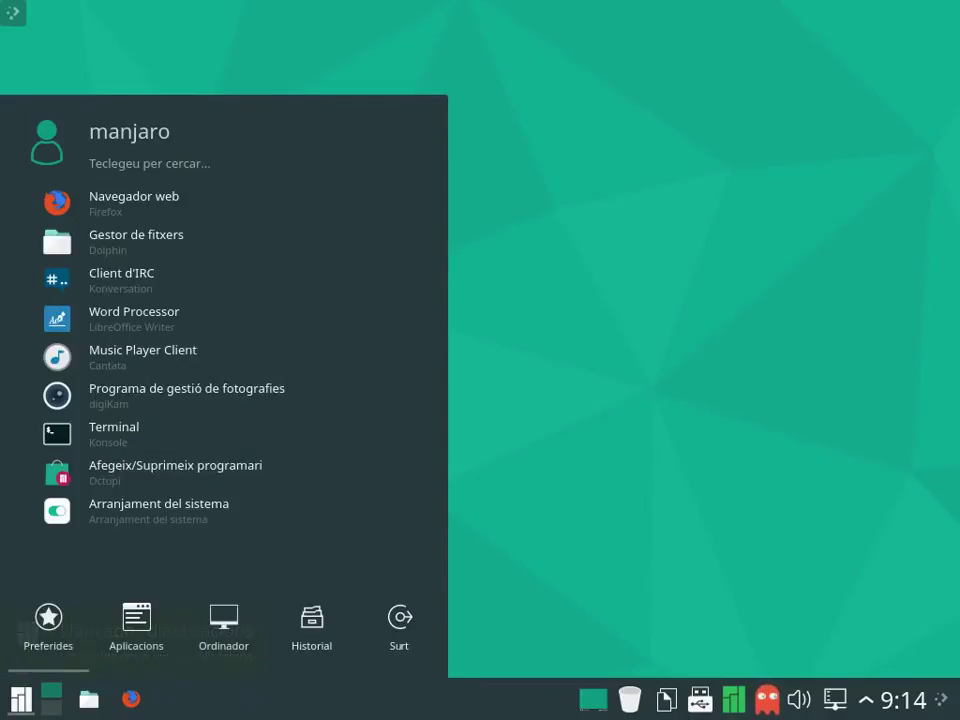
pyautogui.click(399, 625)
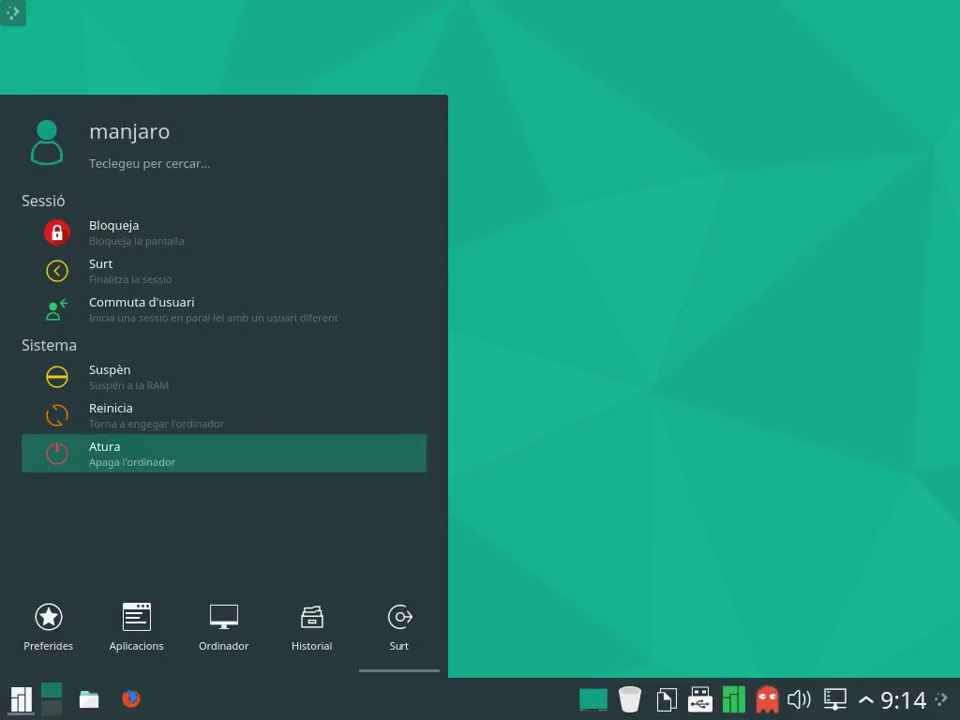
pyautogui.click(570, 516)
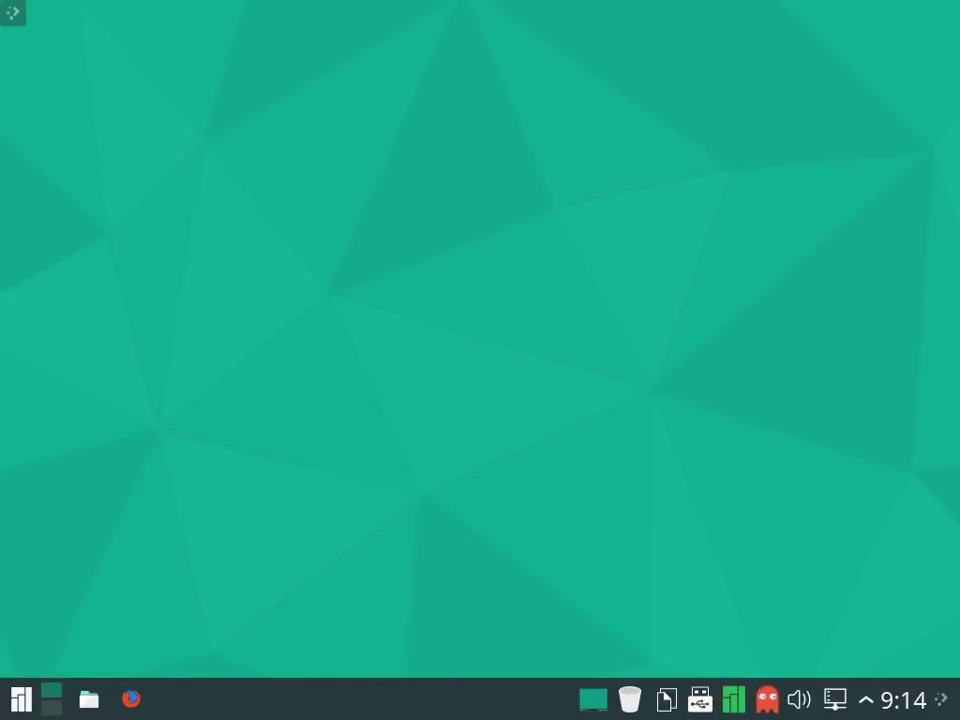